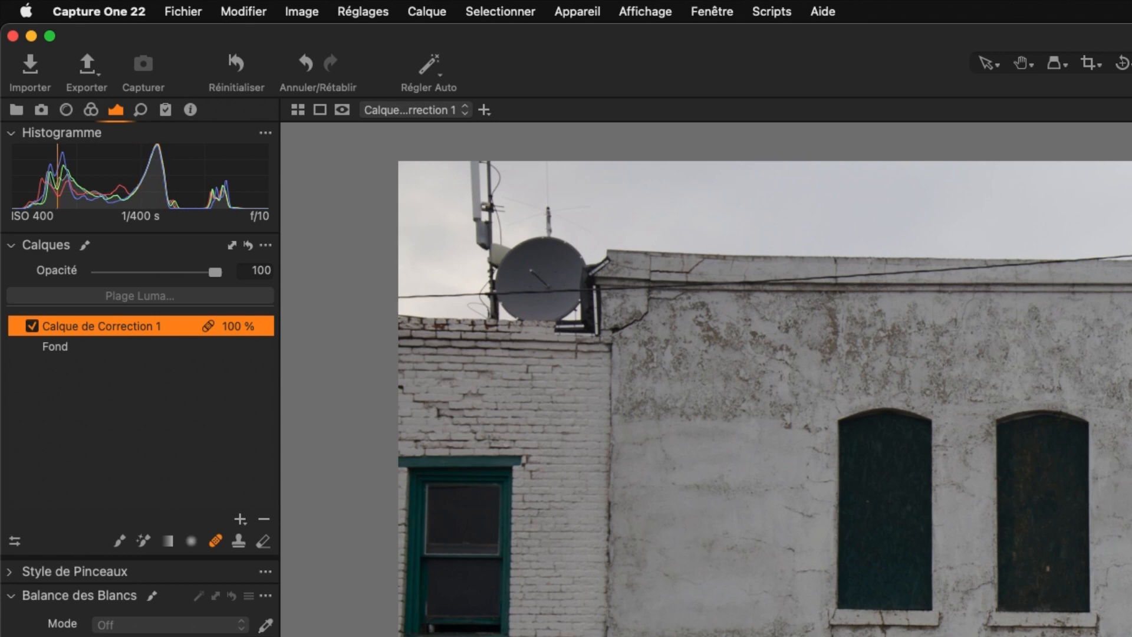
Try to heal the bottom edge of the exposed brick patch above the ledge with one hard-edged stroke, and undo it.
scroll(725, 398, "up", 3)
scroll(725, 398, "up", 2)
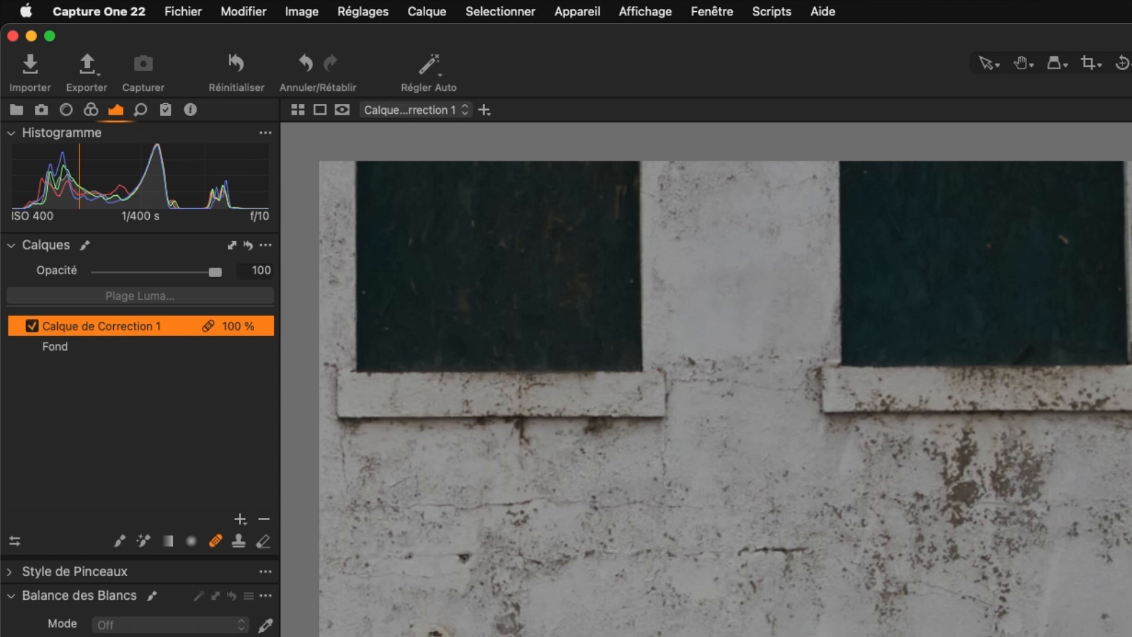
scroll(725, 398, "right", 6)
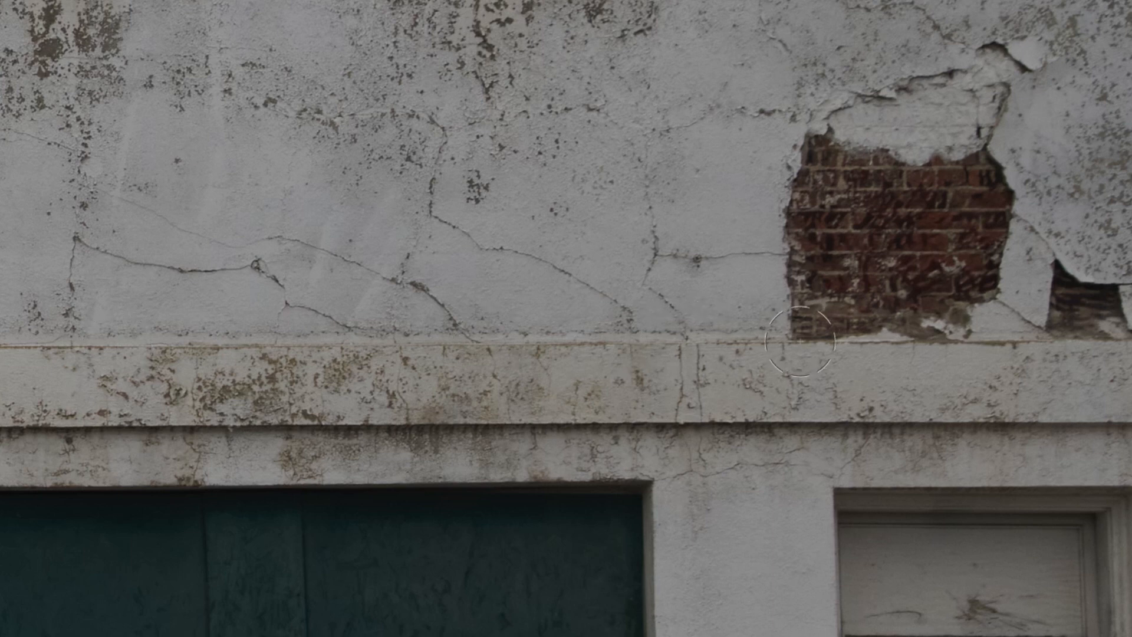
left_click(791, 340)
left_click_drag(791, 341, 1006, 341)
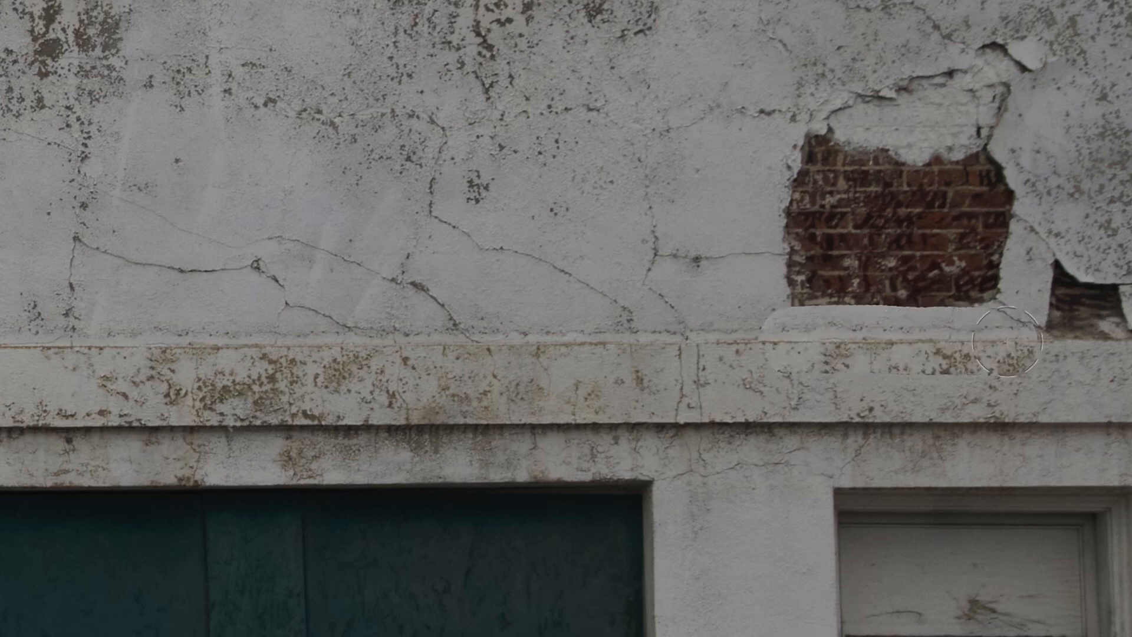
key("v")
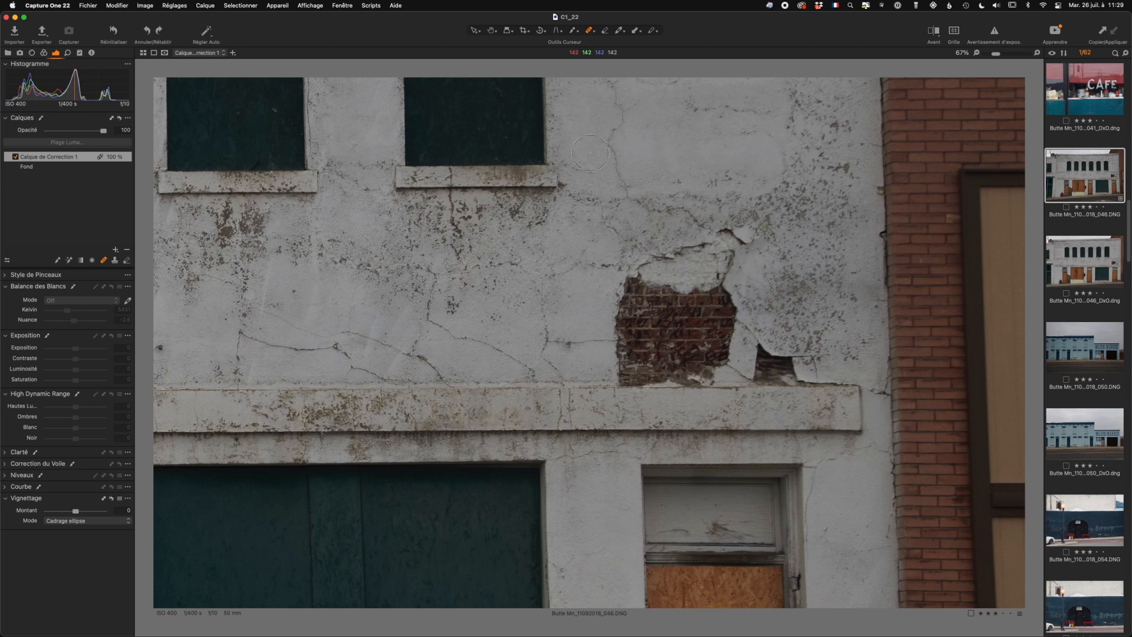
Enable the display of healing and cloning arrows, and set the healing brush hardness to 0.
left_click(592, 34)
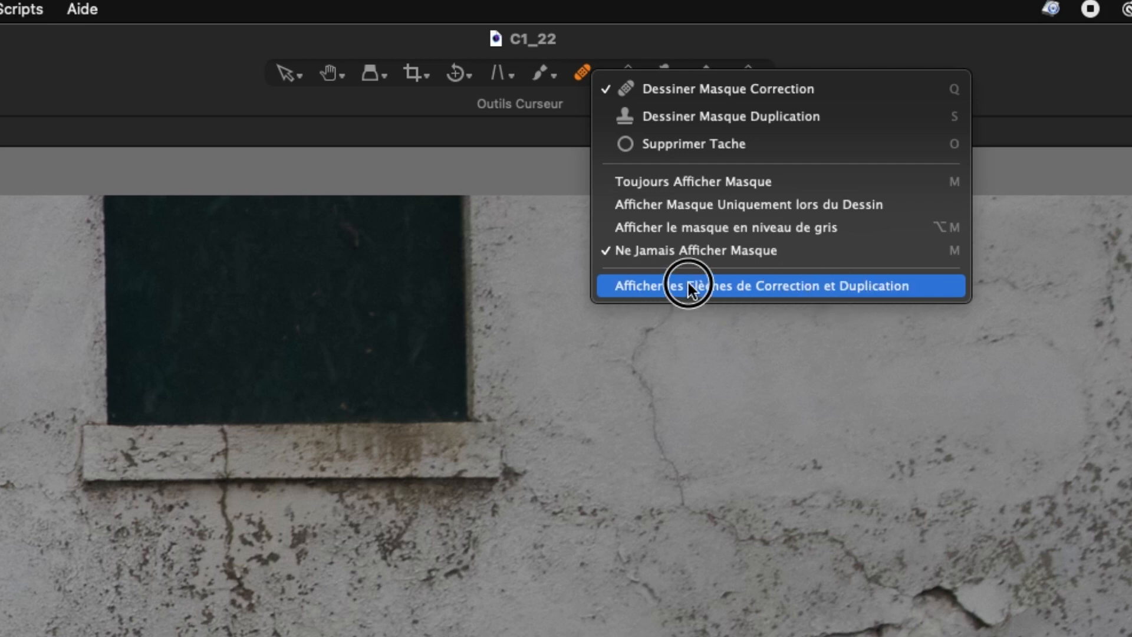
left_click(669, 284)
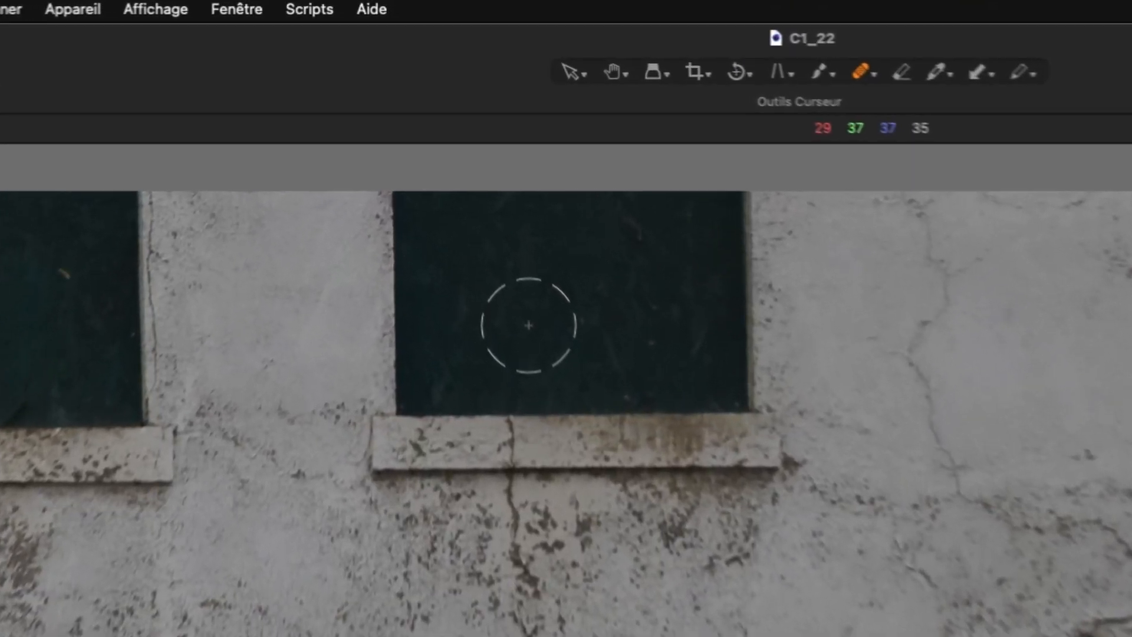
right_click(528, 325)
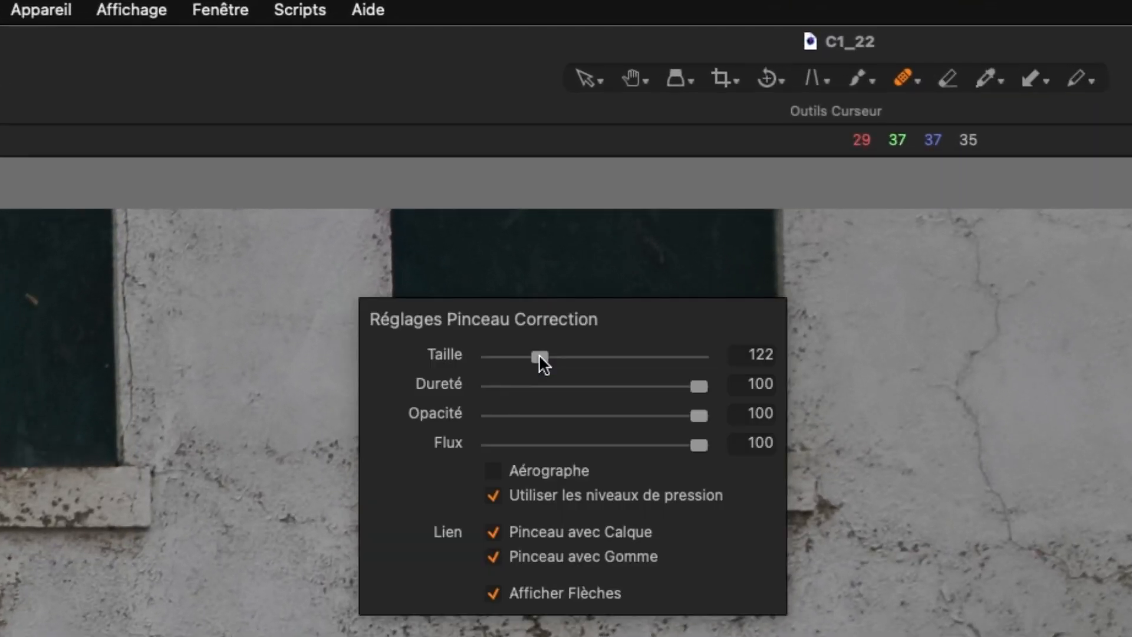
left_click_drag(701, 388, 482, 393)
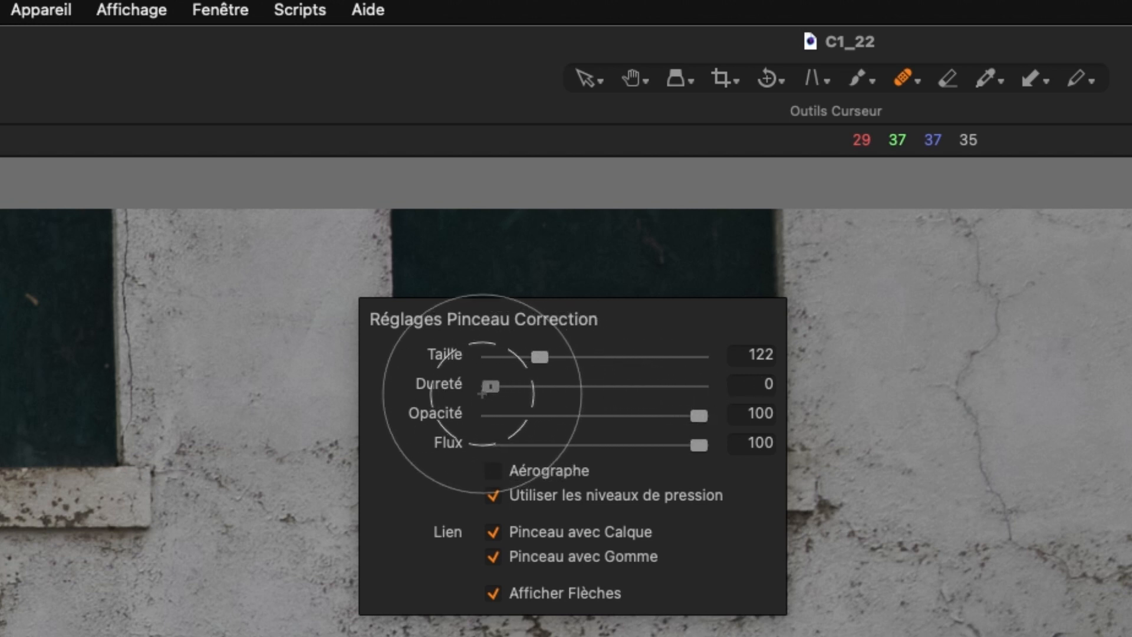
left_click(541, 230)
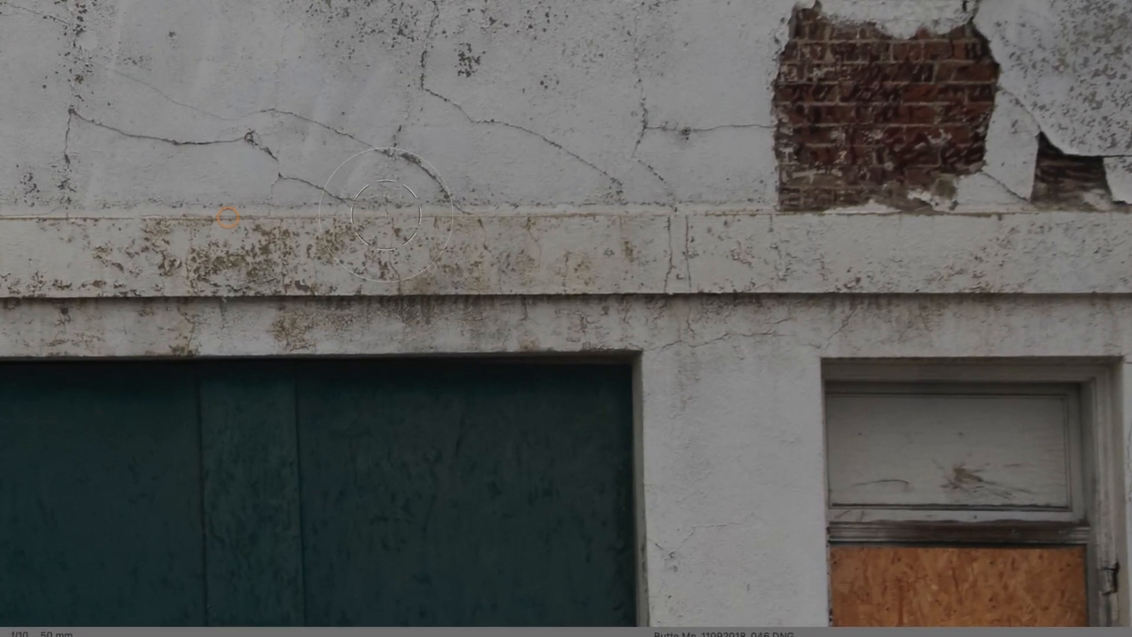
Heal the exposed brick patch above the ledge from its base upward, using the ledge's intact upper edge farther along the wall as source.
left_click(768, 214)
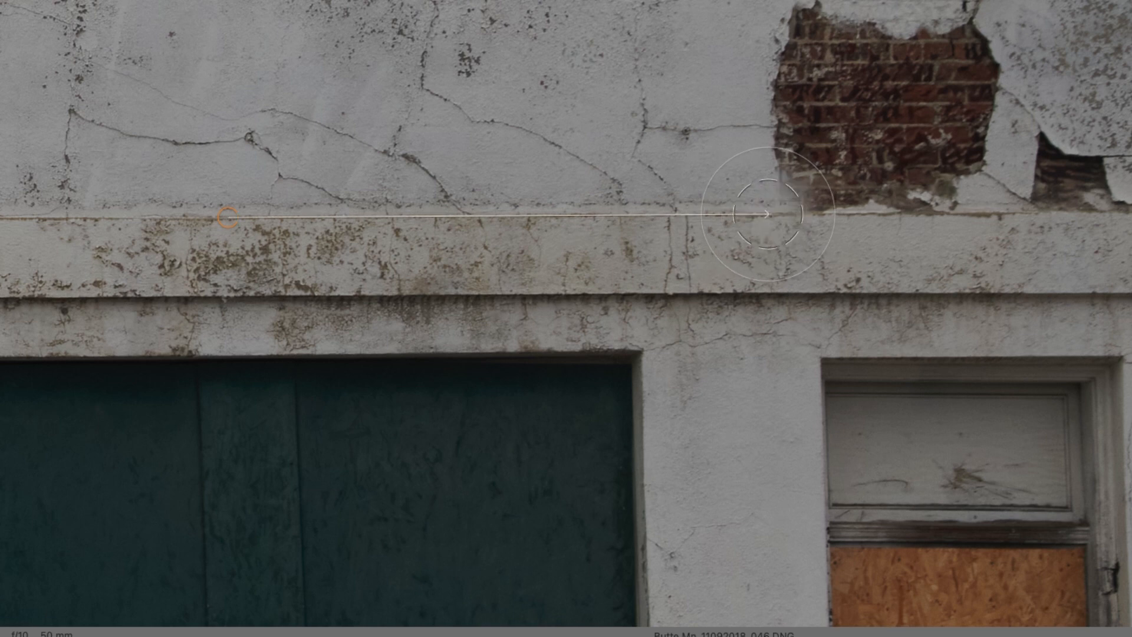
mouse_move(768, 214)
left_mouse_down()
mouse_move(822, 212)
mouse_move(829, 200)
mouse_move(1017, 209)
mouse_move(1055, 179)
mouse_move(1102, 174)
mouse_move(1129, 177)
mouse_move(1131, 204)
mouse_move(1094, 159)
mouse_move(1061, 159)
mouse_move(1055, 145)
mouse_move(1024, 154)
mouse_move(808, 139)
mouse_move(825, 112)
mouse_move(930, 130)
mouse_move(1028, 97)
mouse_move(784, 56)
left_mouse_up()
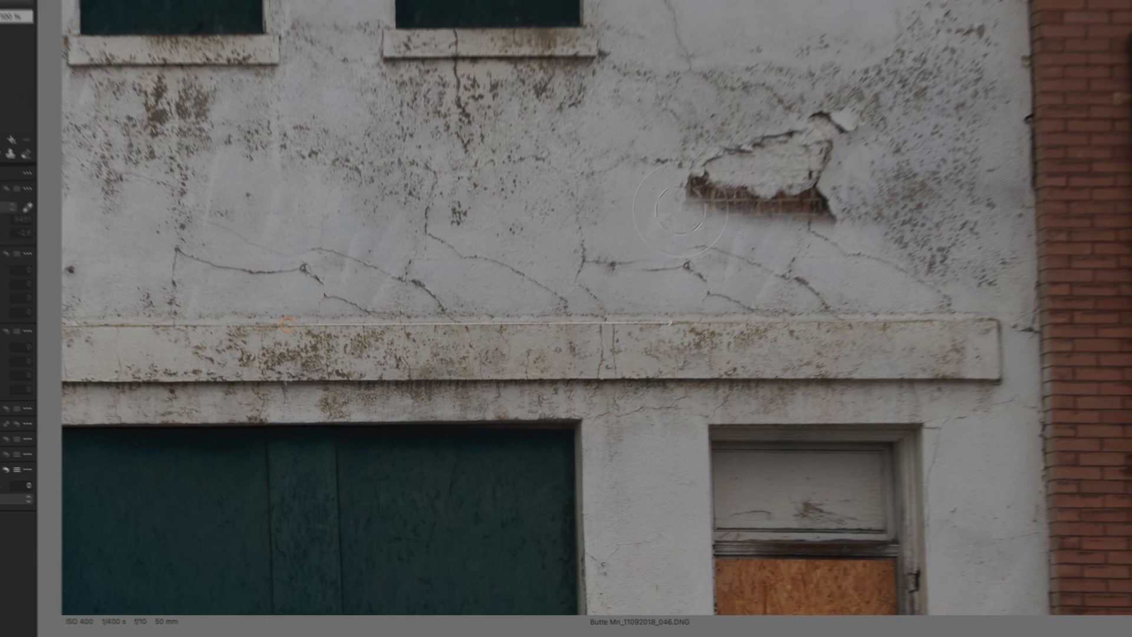
mouse_move(680, 210)
left_mouse_down()
mouse_move(713, 184)
mouse_move(825, 200)
left_mouse_up()
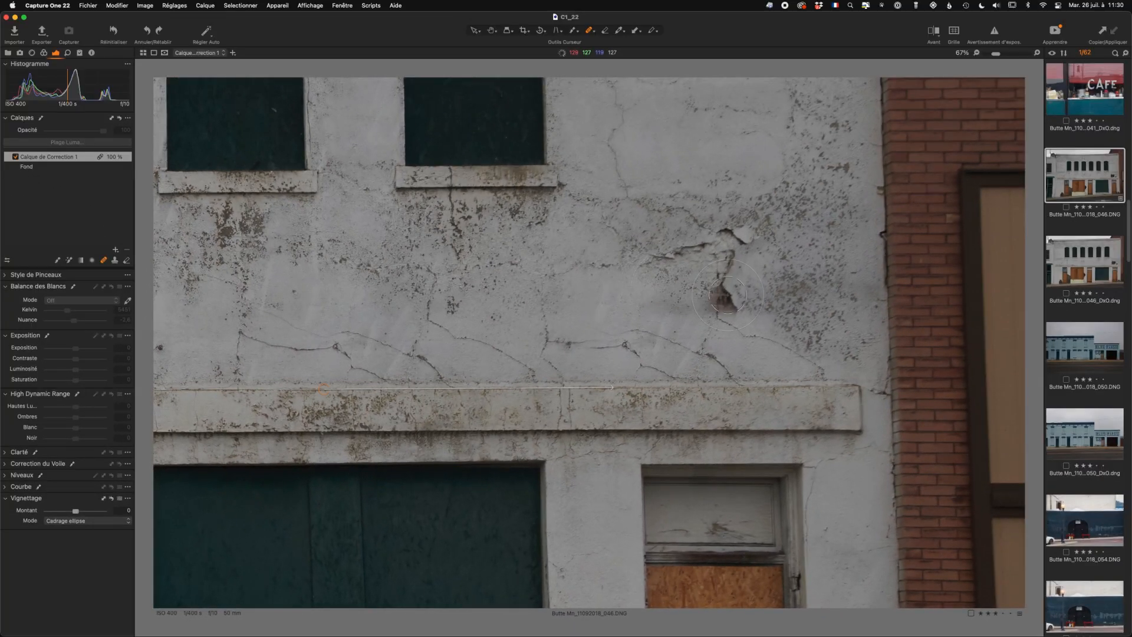
left_click_drag(728, 295, 735, 316)
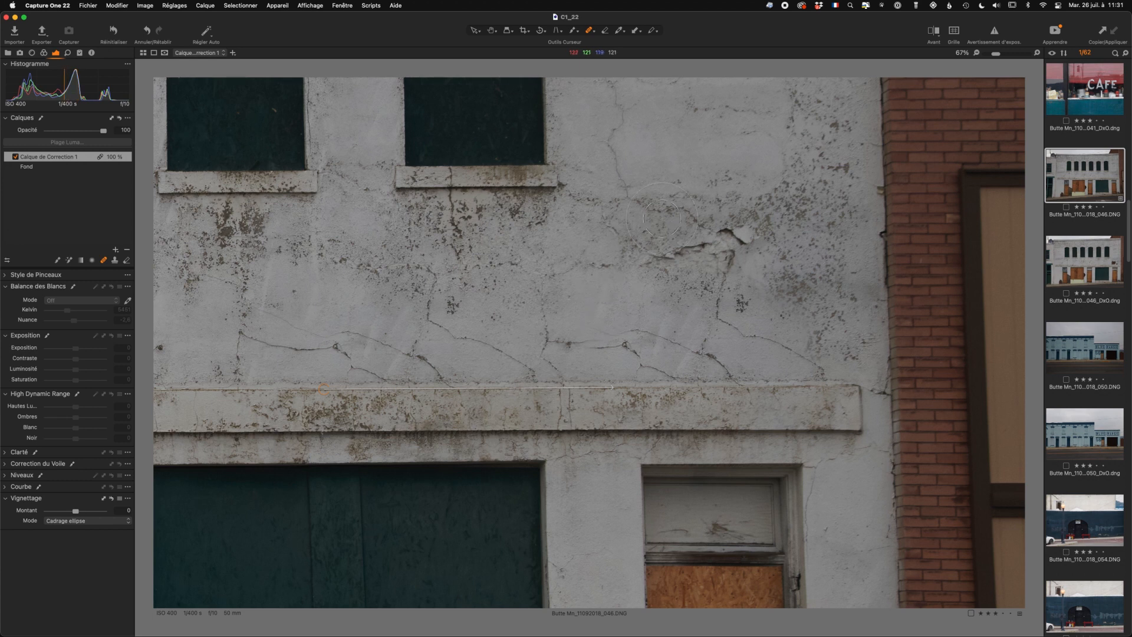
Heal the area below the chipped plaster using a source higher on the wall, and reposition that source directly above the repair.
scroll(676, 269, "up", 5)
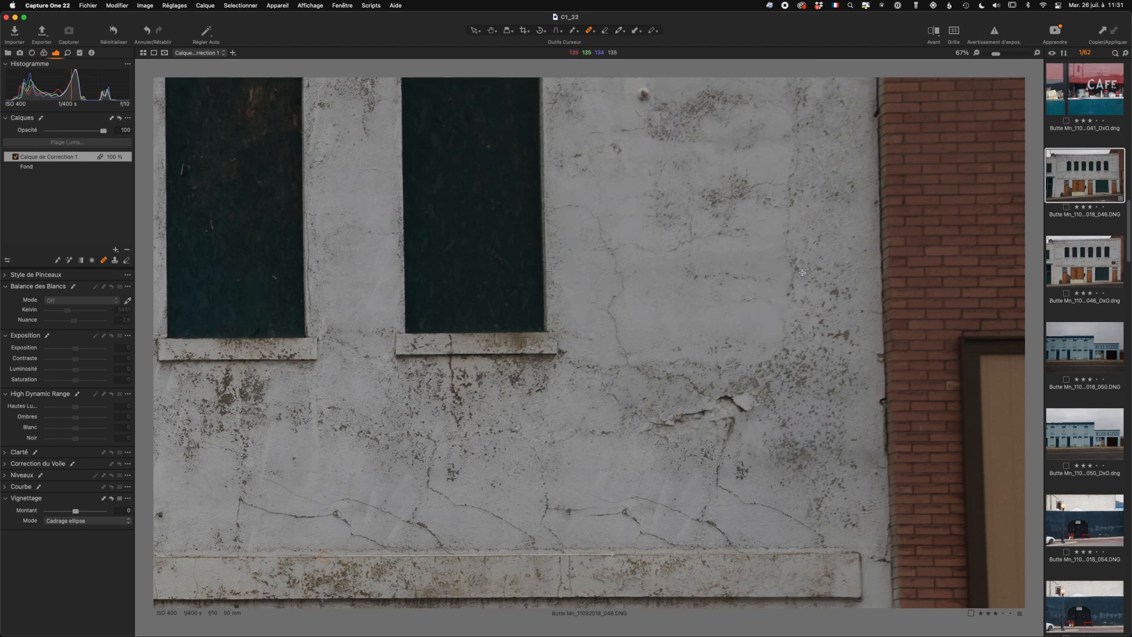
left_click(807, 293, "alt")
left_click(740, 471)
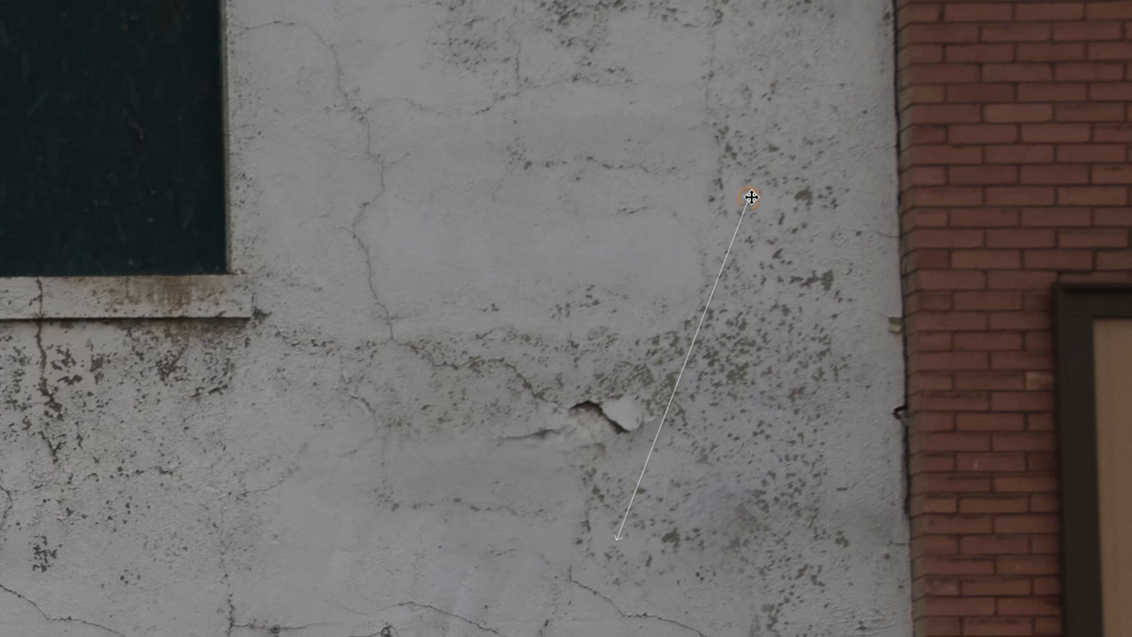
mouse_move(750, 197)
left_mouse_down()
mouse_move(657, 126)
mouse_move(586, 93)
mouse_move(560, 8)
mouse_move(748, 20)
mouse_move(561, 153)
mouse_move(473, 185)
mouse_move(169, 164)
mouse_move(486, 157)
mouse_move(574, 172)
mouse_move(583, 237)
left_mouse_up()
left_click_drag(581, 232, 613, 231)
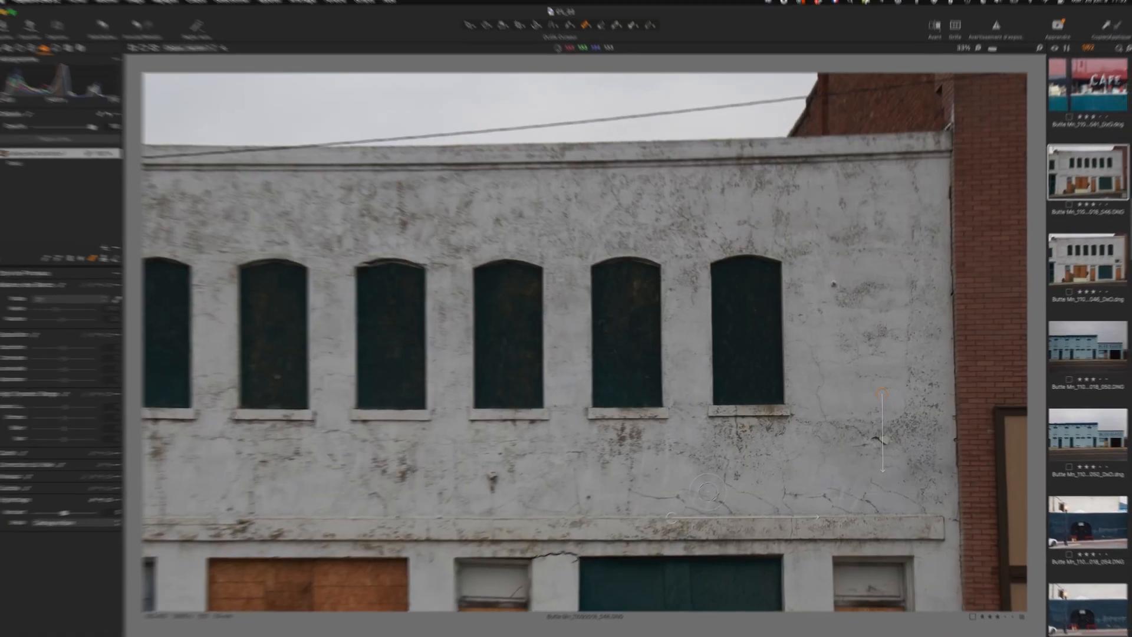
Toggle the display of the healing and cloning arrows off and back on over the whole facade.
scroll(708, 491, "down", 1)
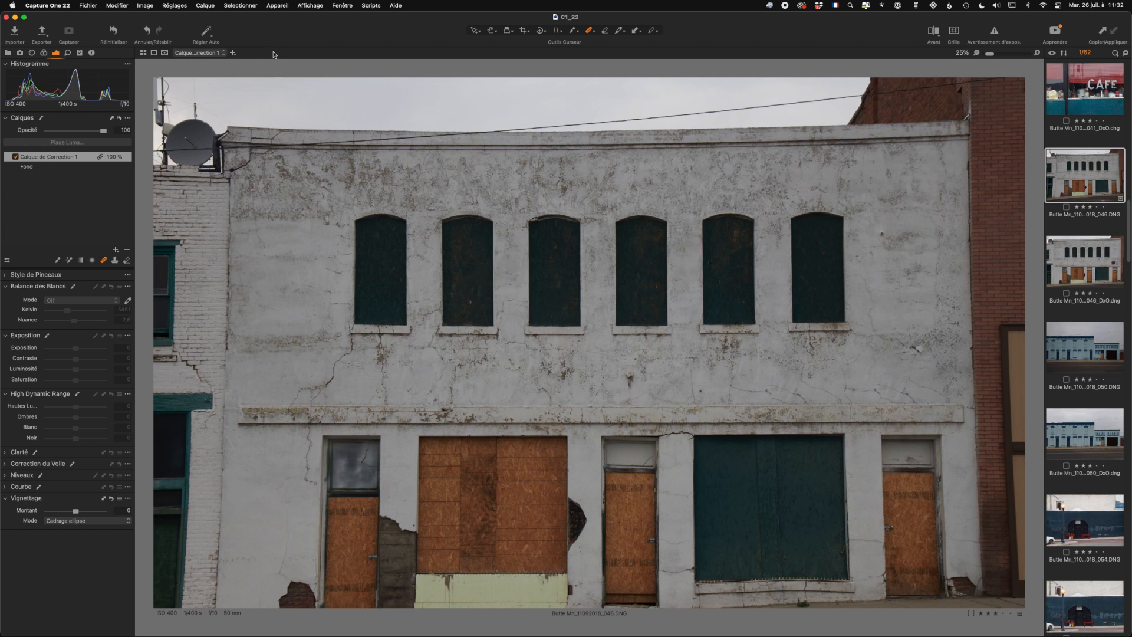
left_click(591, 32)
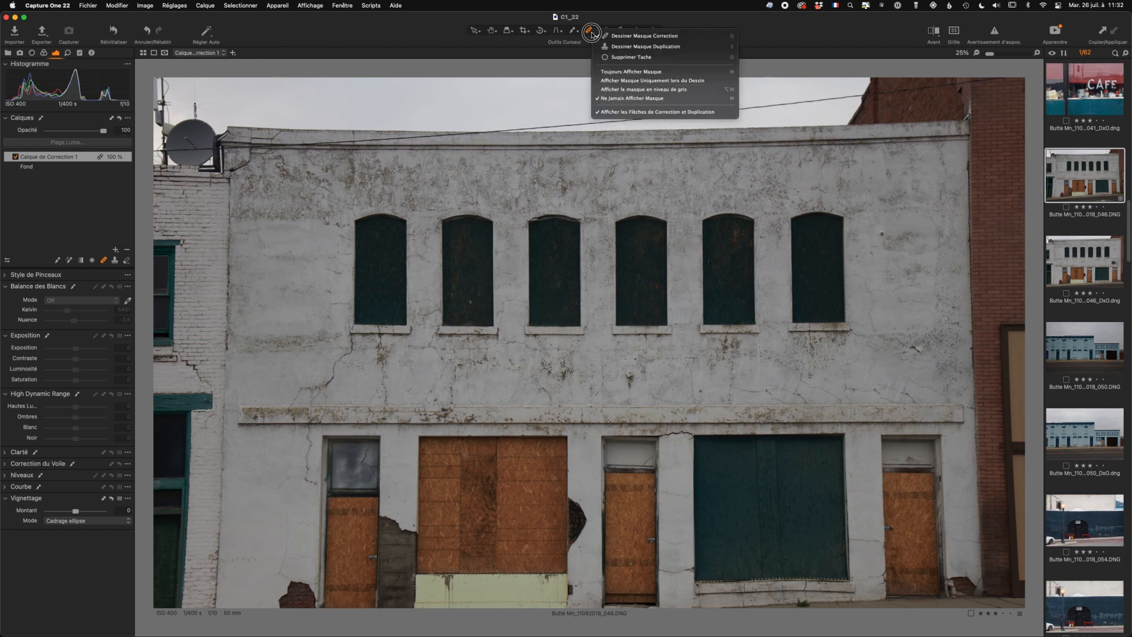
left_click(611, 111)
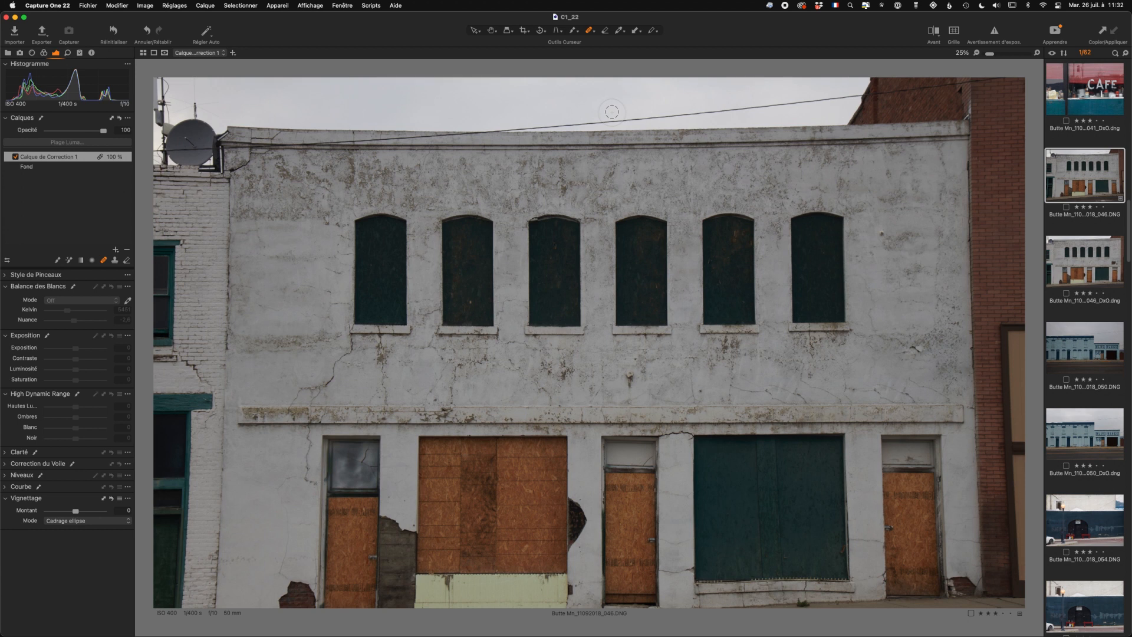
left_click(591, 33)
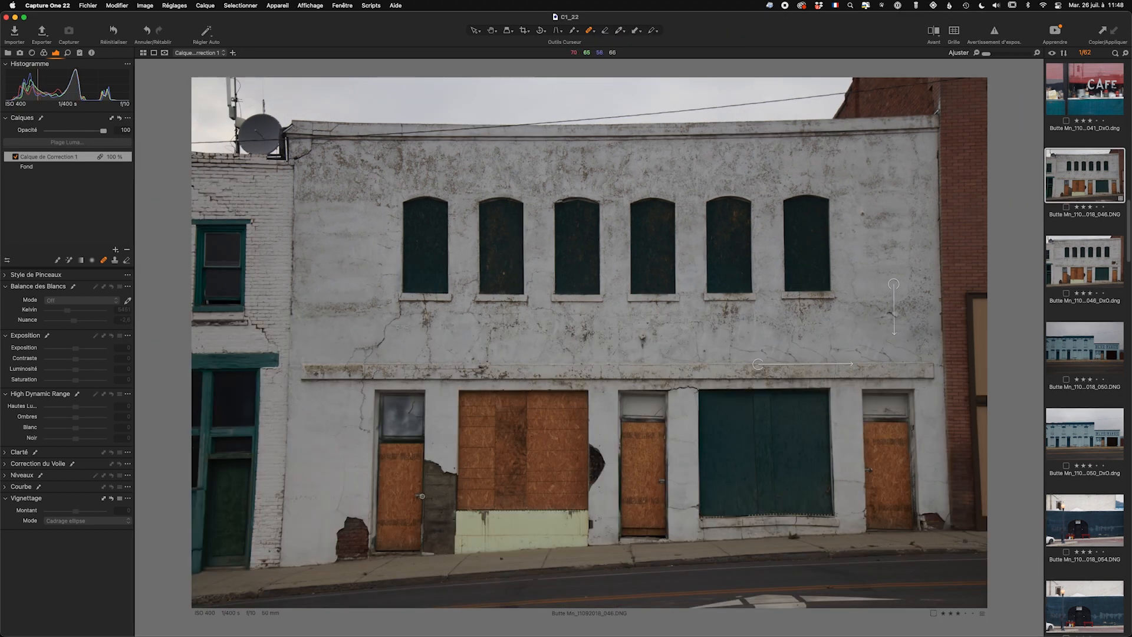
Adjust the healing brush and heal the base of the brick patch beside the leftmost boarded door, sampling the intact wall-sidewalk edge near the white brick wall.
scroll(442, 561, "up", 5)
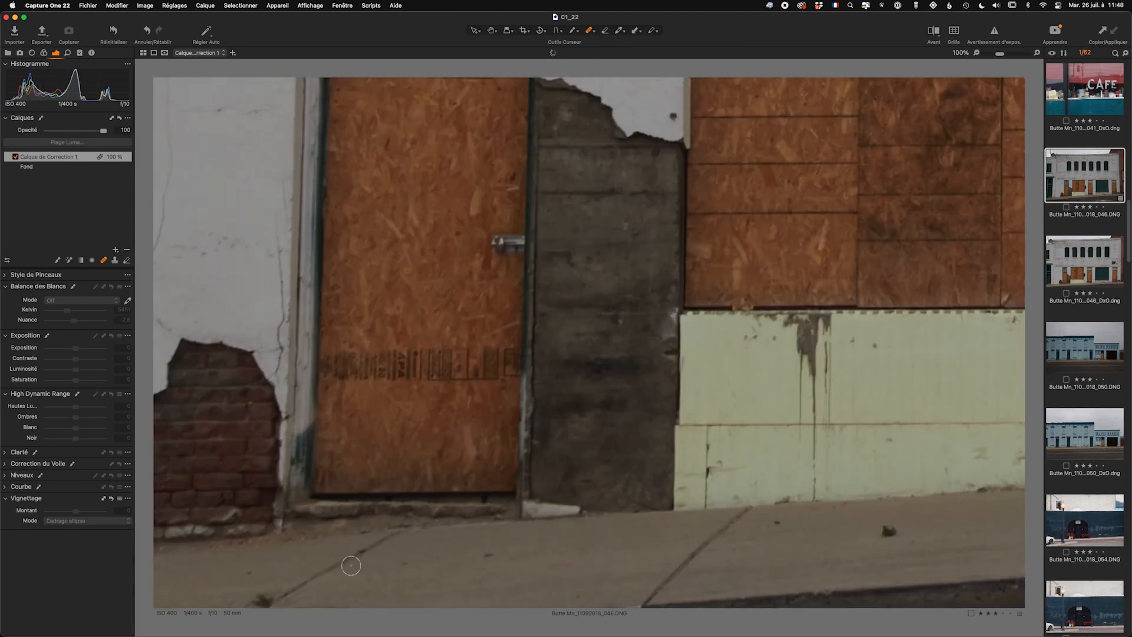
left_click_drag(350, 566, 700, 454)
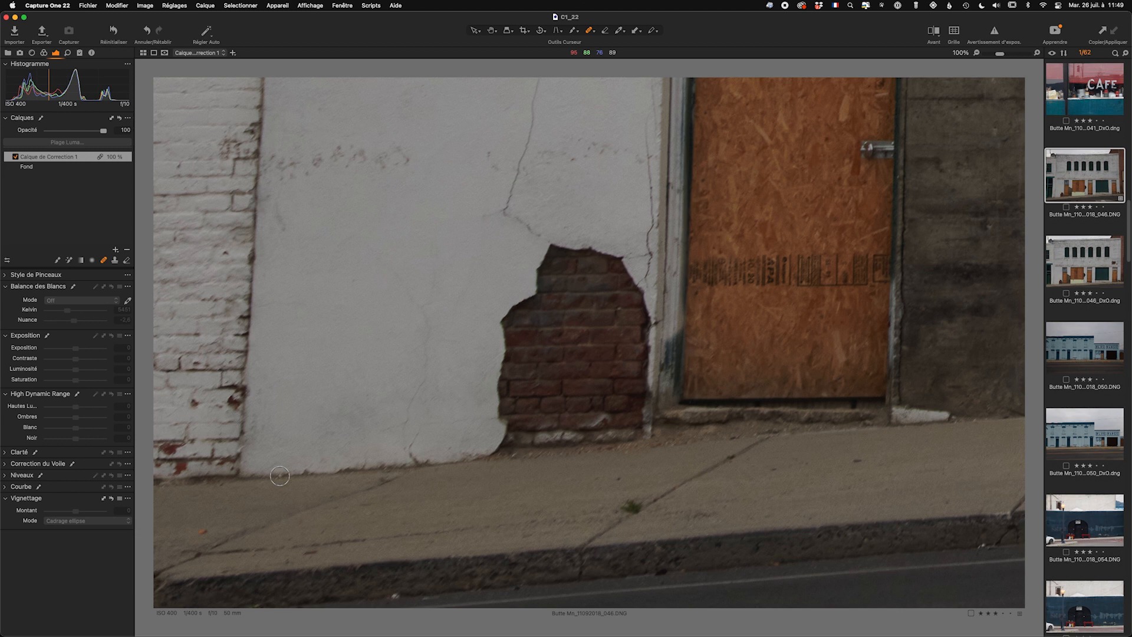
key("ctrl+alt")
mouse_move(279, 475)
left_mouse_down("ctrl+alt")
mouse_move(395, 476)
mouse_move(291, 476)
mouse_move(377, 476)
mouse_move(299, 469)
mouse_move(306, 527)
mouse_move(280, 471)
left_mouse_up("ctrl+alt")
left_click_drag(324, 466, 278, 466)
left_click(263, 477, "alt")
mouse_move(413, 464)
left_mouse_down()
mouse_move(637, 437)
mouse_move(627, 440)
left_mouse_up()
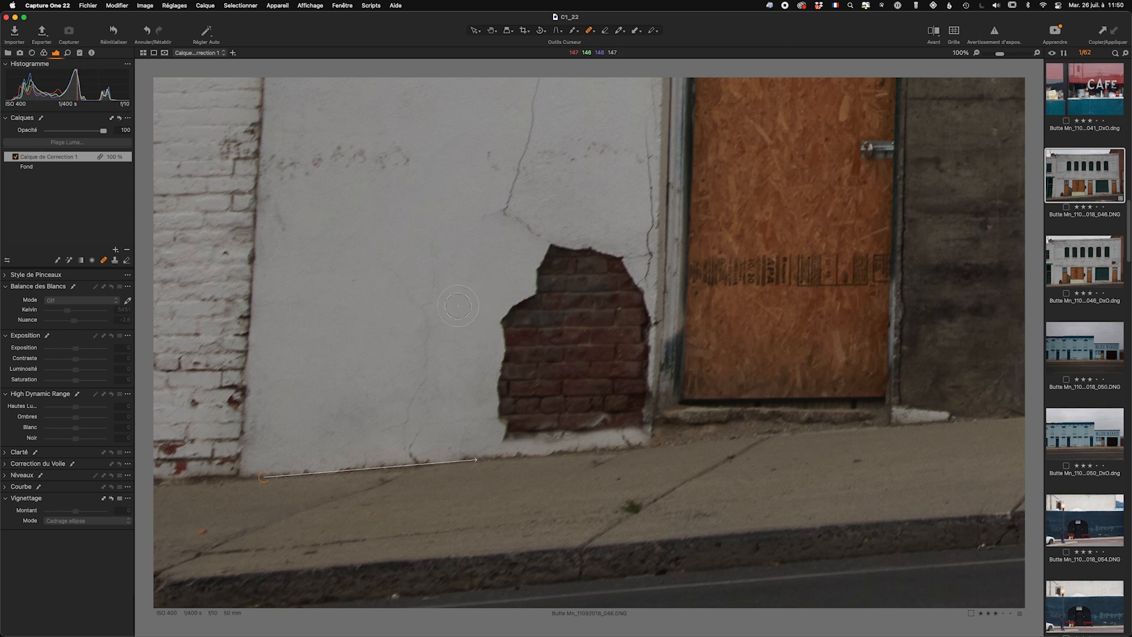
Heal the rest of the brick patch beside the leftmost door using clean plaster, moving the source farther left to improve the blend.
left_click(392, 292, "alt")
mouse_move(512, 366)
left_mouse_down()
mouse_move(519, 289)
mouse_move(502, 423)
mouse_move(535, 428)
mouse_move(504, 430)
mouse_move(625, 422)
mouse_move(598, 399)
mouse_move(591, 367)
mouse_move(583, 402)
mouse_move(516, 388)
mouse_move(585, 408)
mouse_move(542, 407)
mouse_move(545, 245)
mouse_move(544, 356)
mouse_move(585, 342)
mouse_move(611, 383)
mouse_move(603, 336)
mouse_move(611, 404)
mouse_move(610, 349)
mouse_move(622, 373)
mouse_move(636, 332)
mouse_move(637, 263)
mouse_move(563, 250)
mouse_move(564, 314)
mouse_move(618, 268)
mouse_move(612, 314)
mouse_move(593, 273)
mouse_move(567, 288)
mouse_move(562, 362)
mouse_move(560, 331)
left_mouse_up()
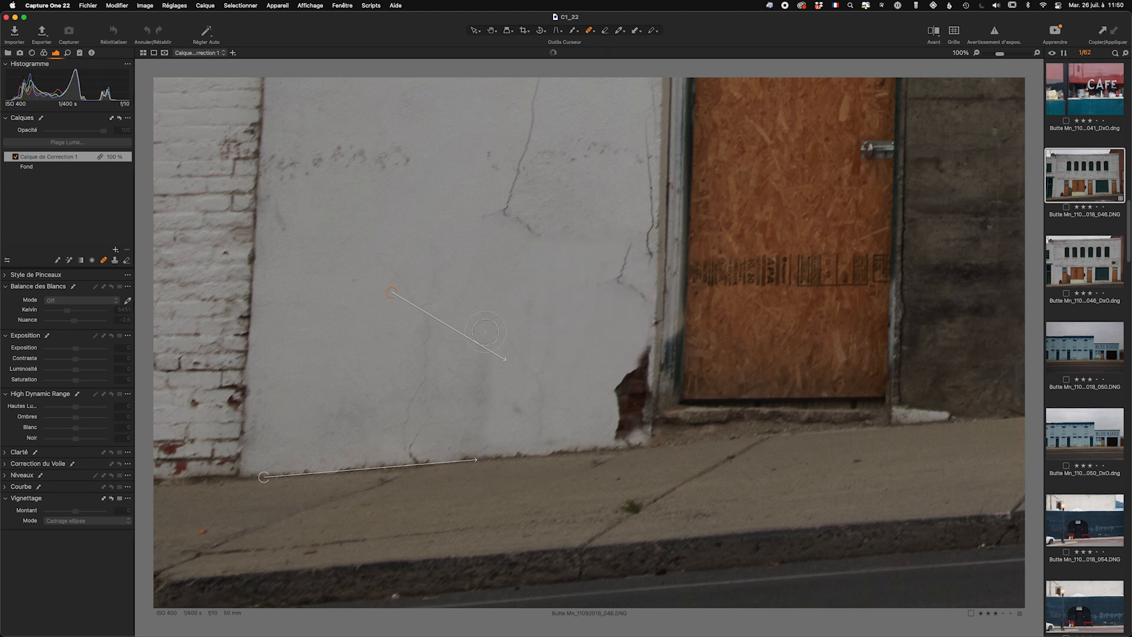
left_click_drag(392, 291, 338, 289)
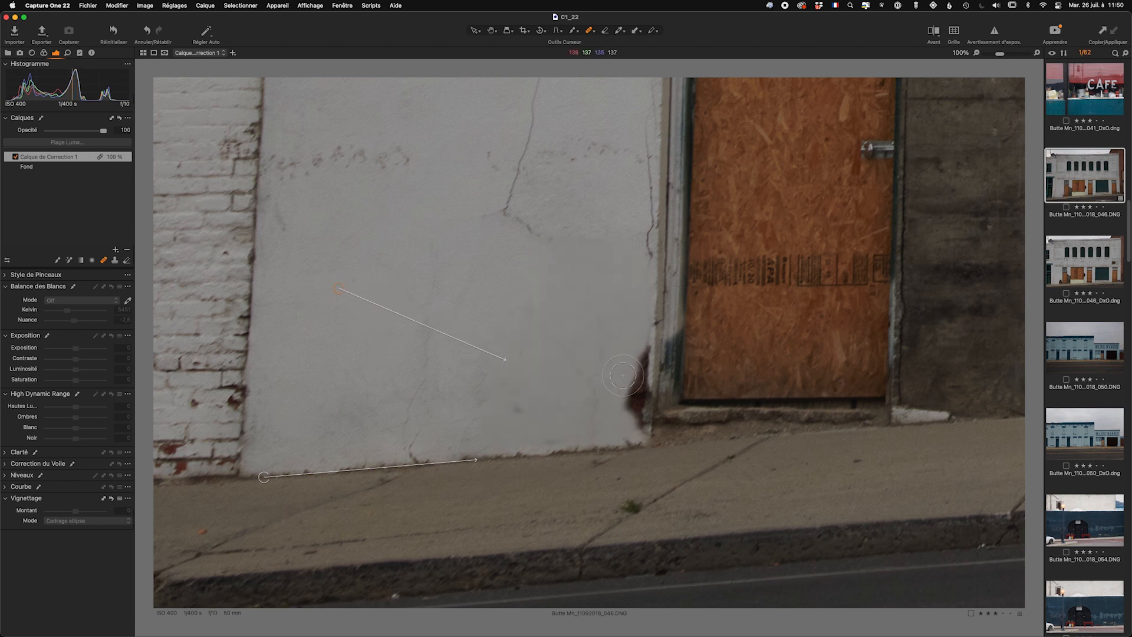
left_click_drag(641, 348, 628, 416)
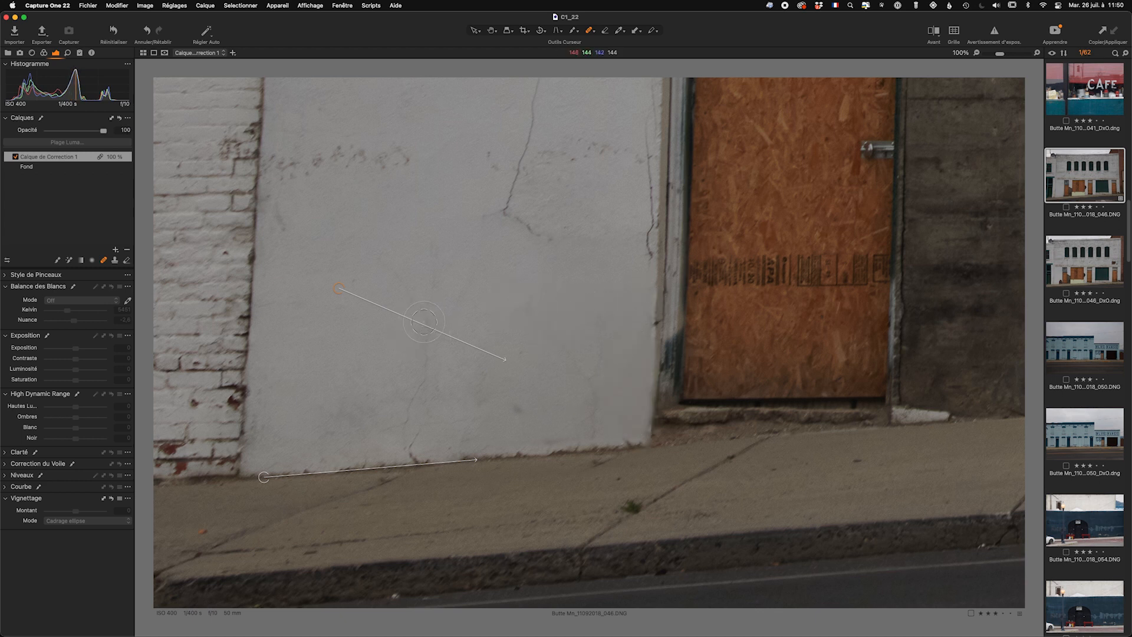
left_click(587, 447, "alt")
key("super+0")
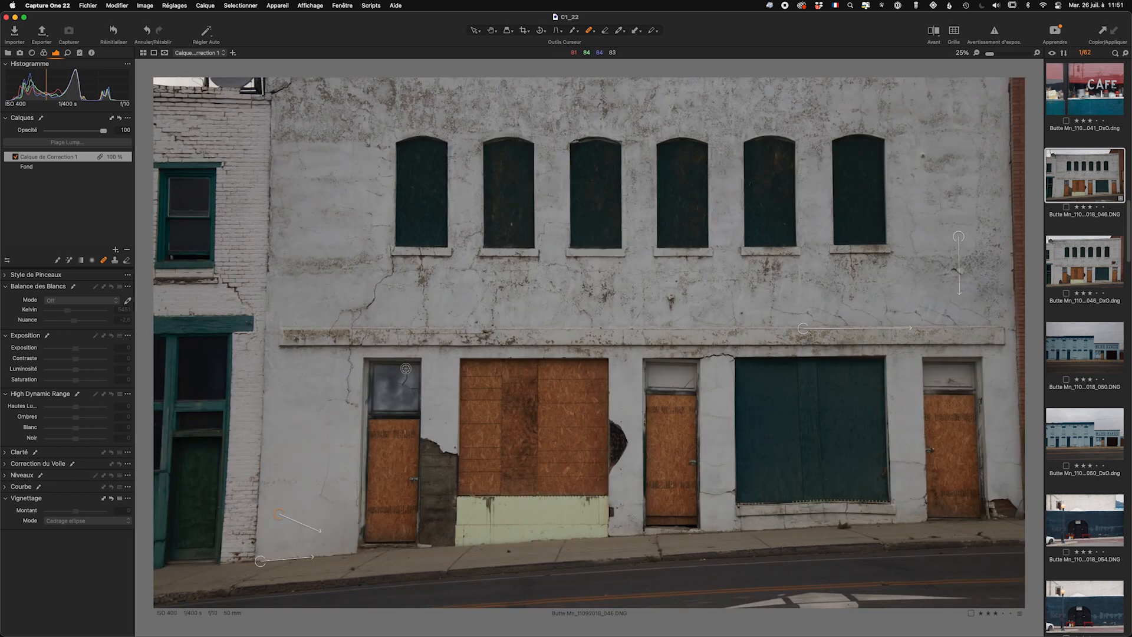